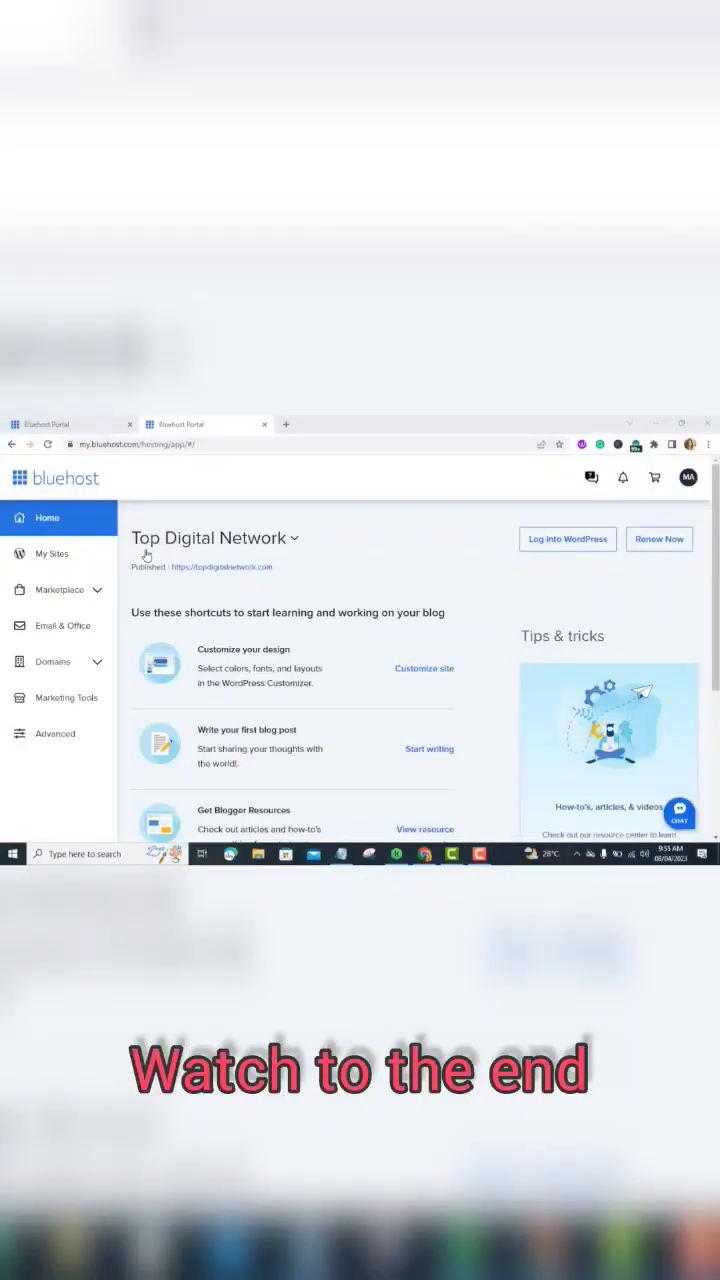
Navigate from Domains to Subdomains and start the Add Subdomain form
left_click(79, 663)
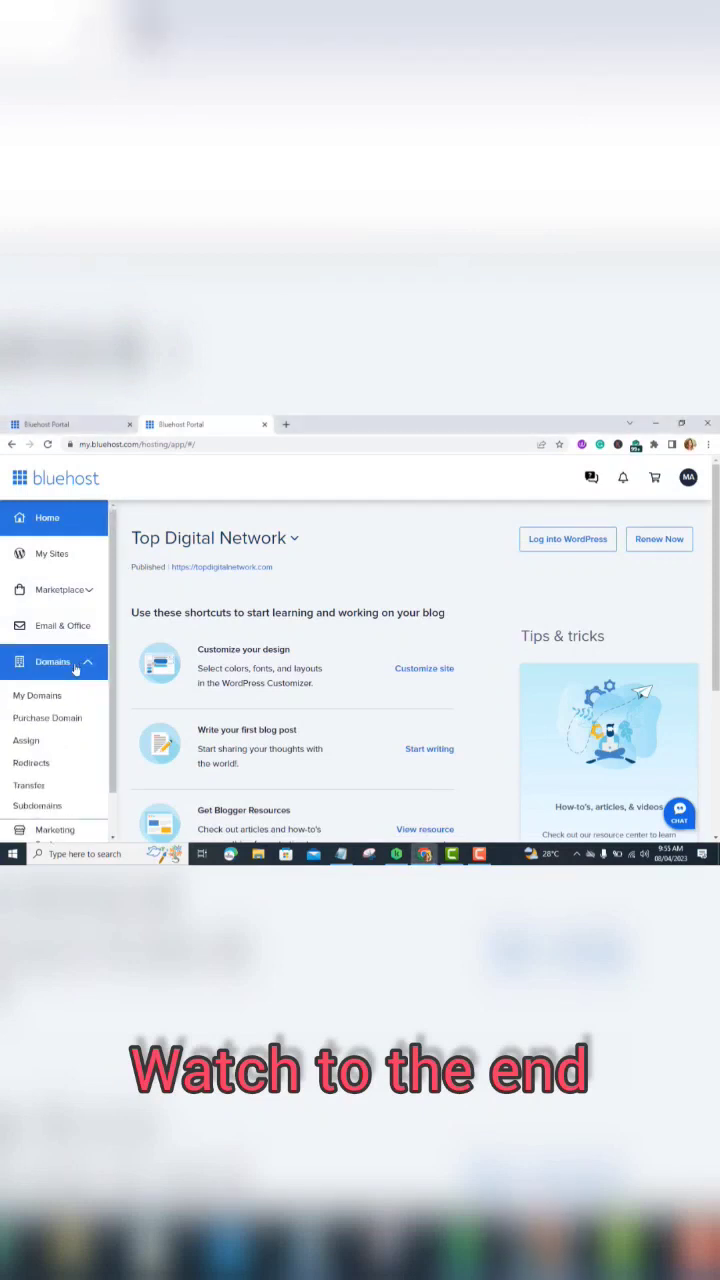
scroll(79, 663, "down", 1)
left_click(30, 757)
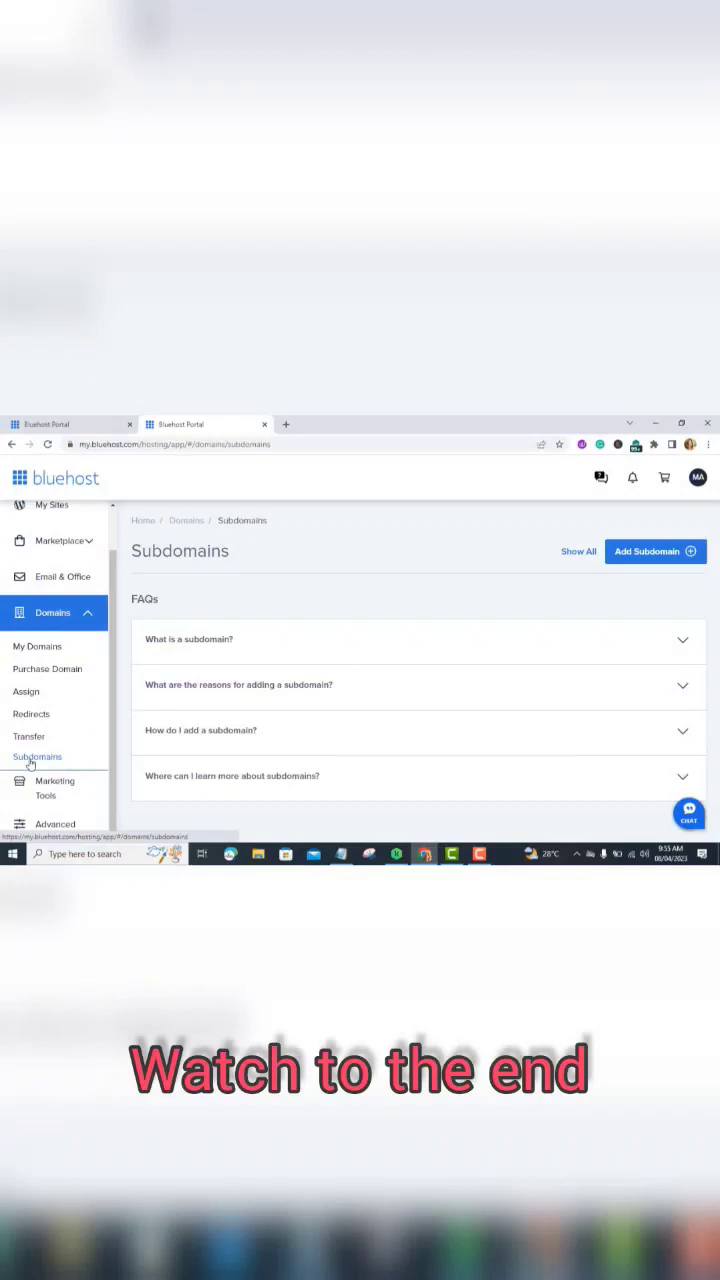
left_click(650, 551)
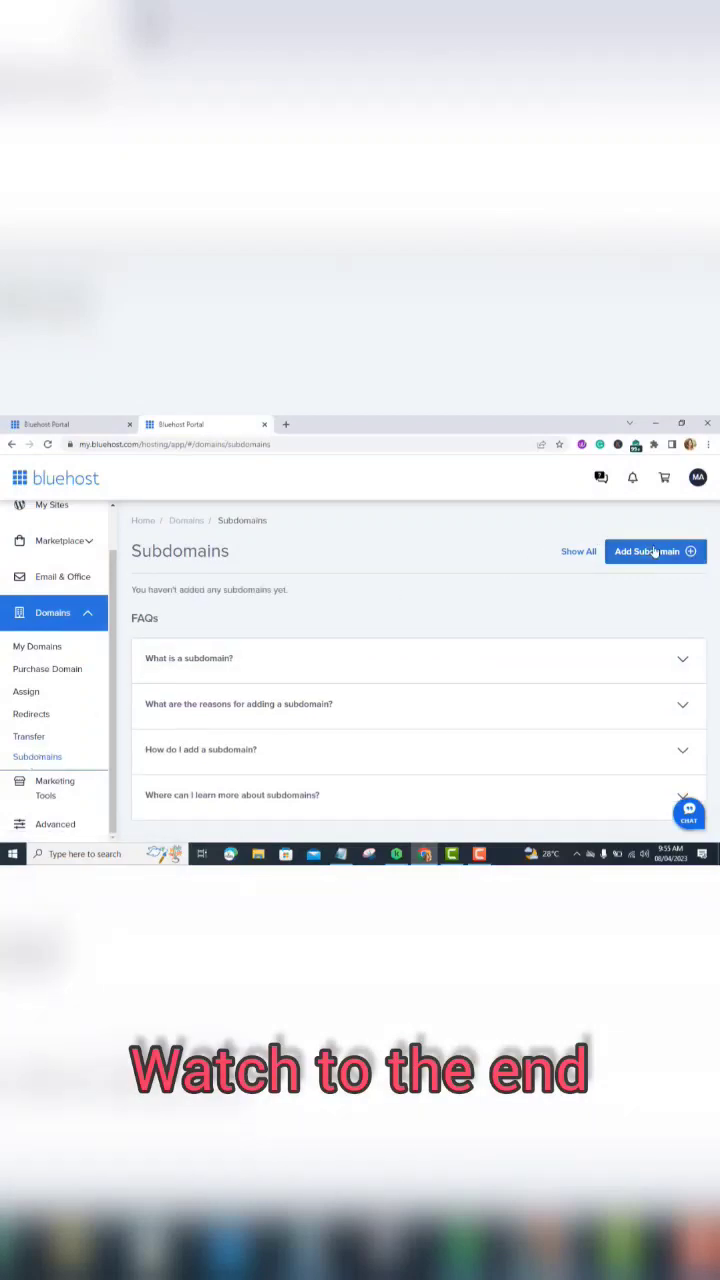
Enter the subdomain name and fix its capitalised first letter to read lowercase 'ecommerce'
left_click(349, 626)
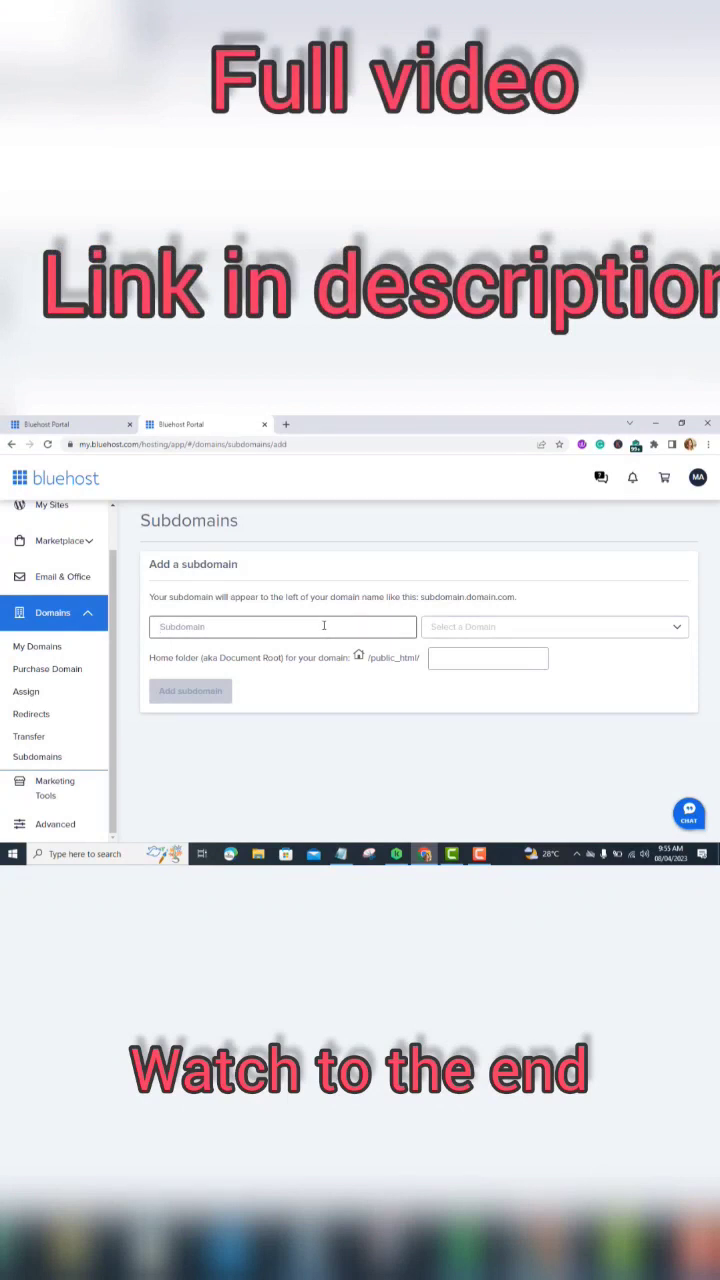
type("E")
type("co")
type("mme")
type("c")
type("ce")
key("Left")
key("Left")
key("Left")
key("Left")
key("BackSpace")
type("e")
Choose topdigitalnetwork.com as the parent domain and submit the 'ecommerce' subdomain
left_click(680, 628)
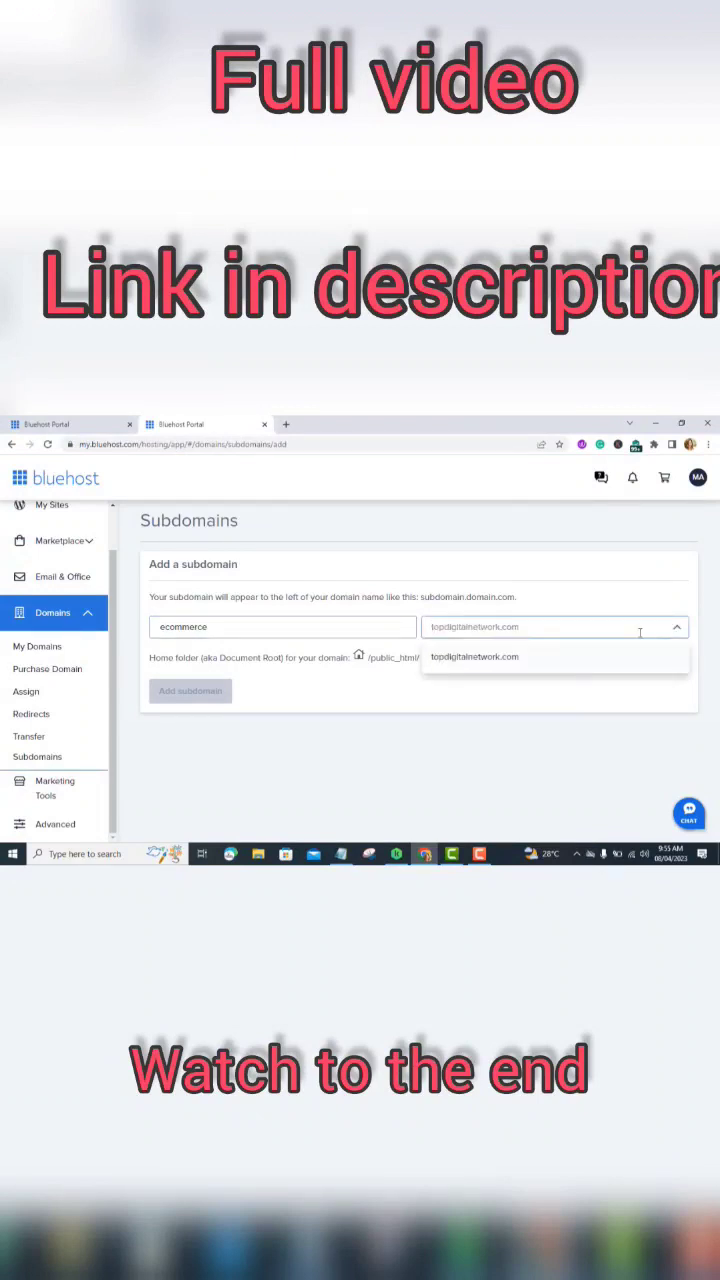
left_click(525, 660)
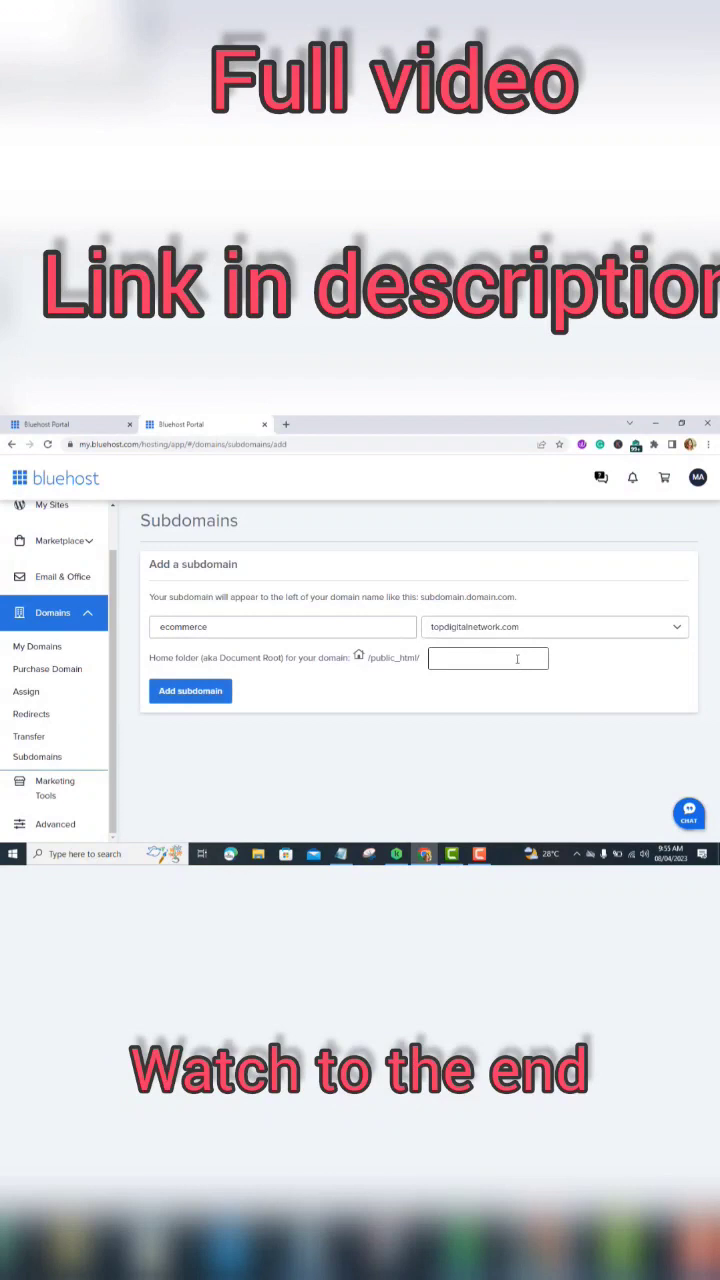
type("eco")
type("mmer")
type("ce")
left_click(210, 694)
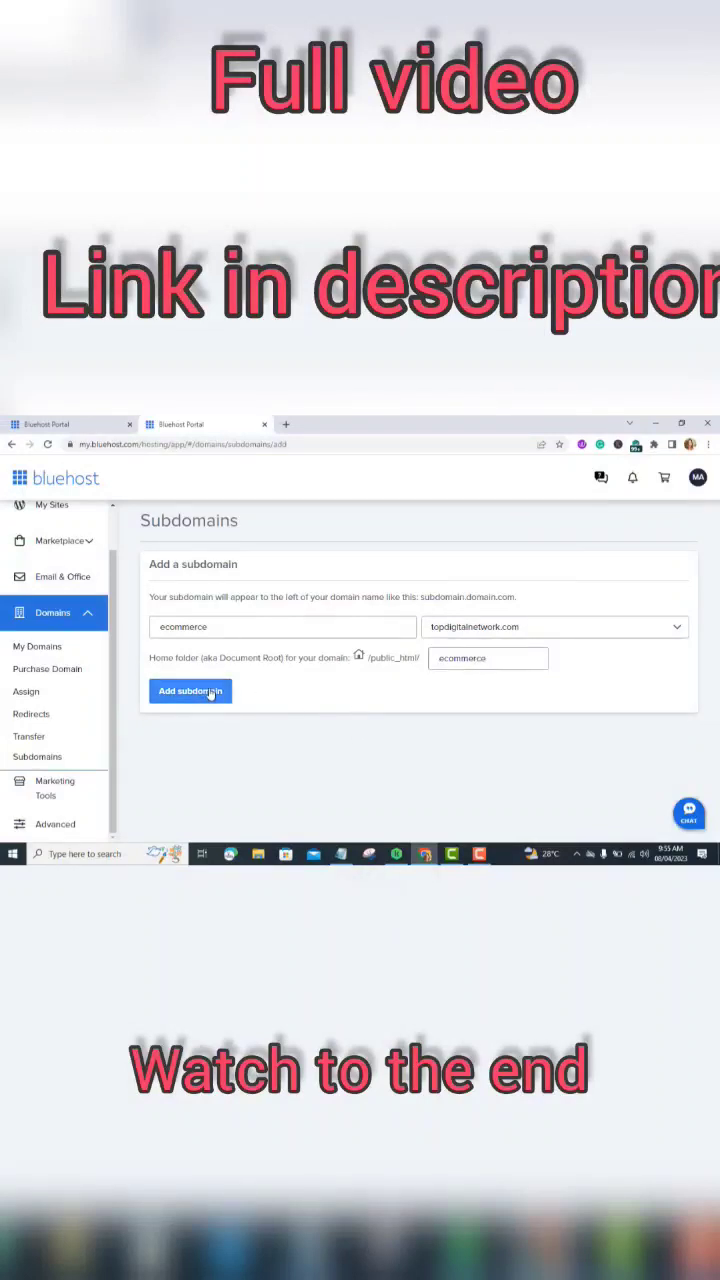